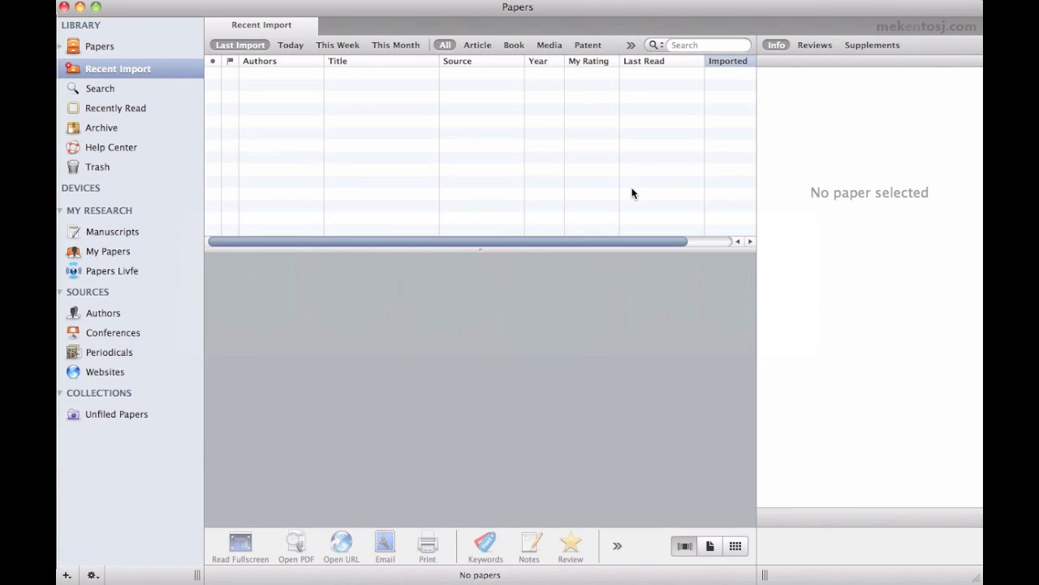
Step: Import the fourteen PDFs from BereiterScardamalia2003.pdf through 3094230943.pdf in the Finder's Downloads folder into the Papers library
key("super+Tab")
left_click(613, 182)
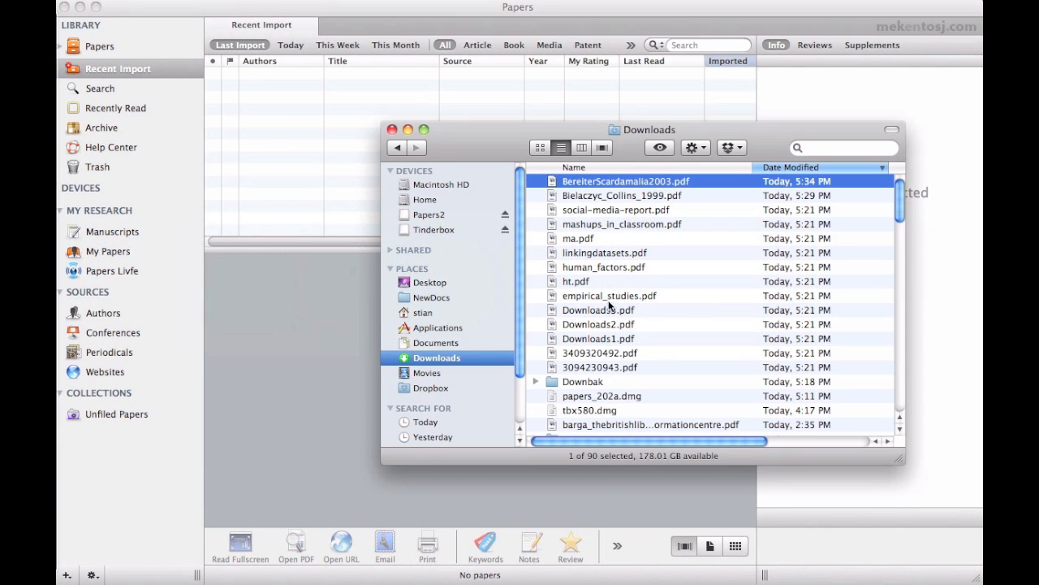
left_click(604, 365, "shift")
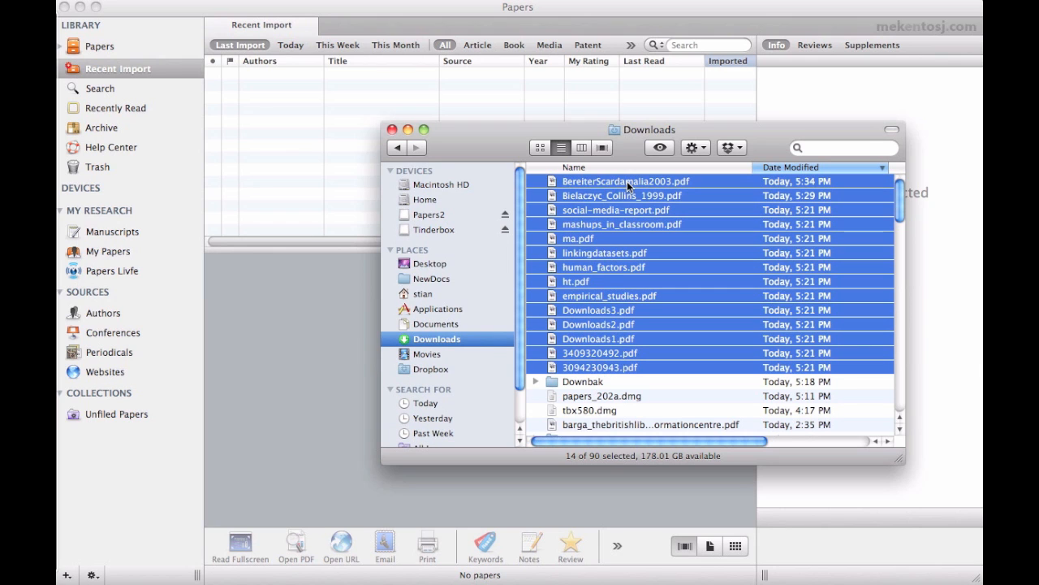
left_click_drag(630, 188, 321, 137)
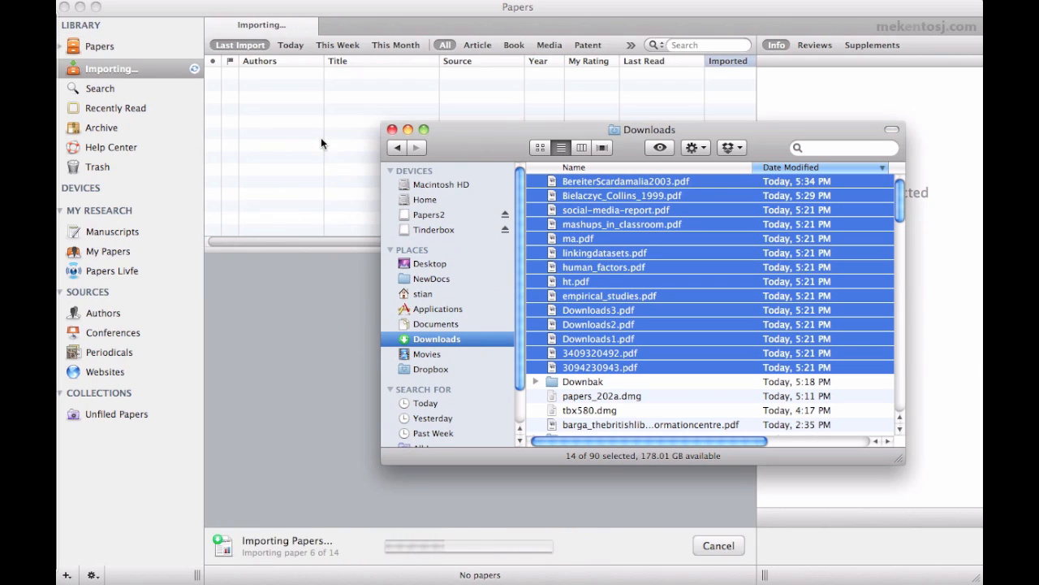
left_click(321, 137)
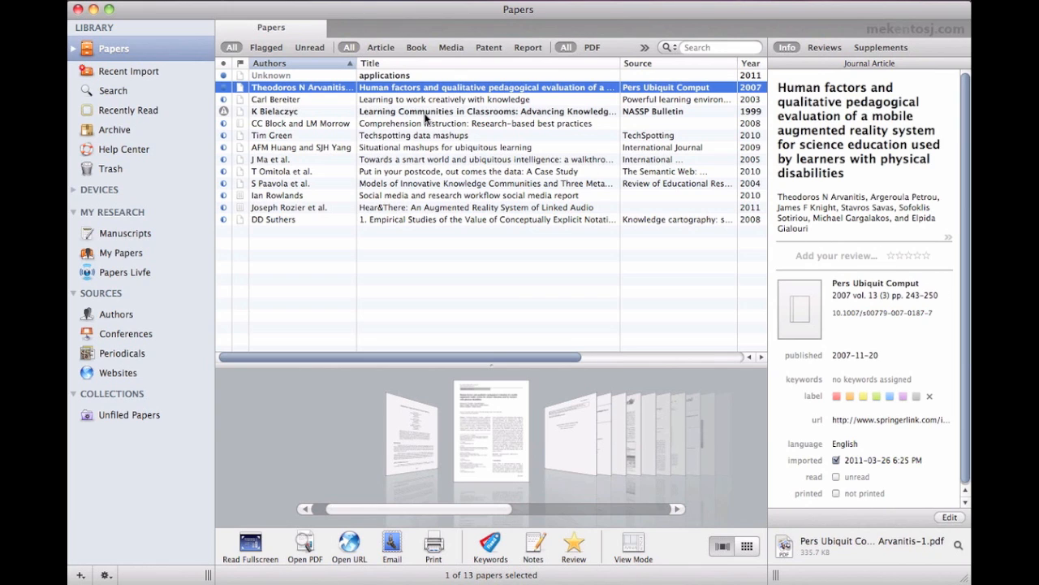
Step: Open the "applications" paper and replace its title with "Applications of Augmented Reality Systems in Education", copied from the PDF's first page
left_click(373, 74)
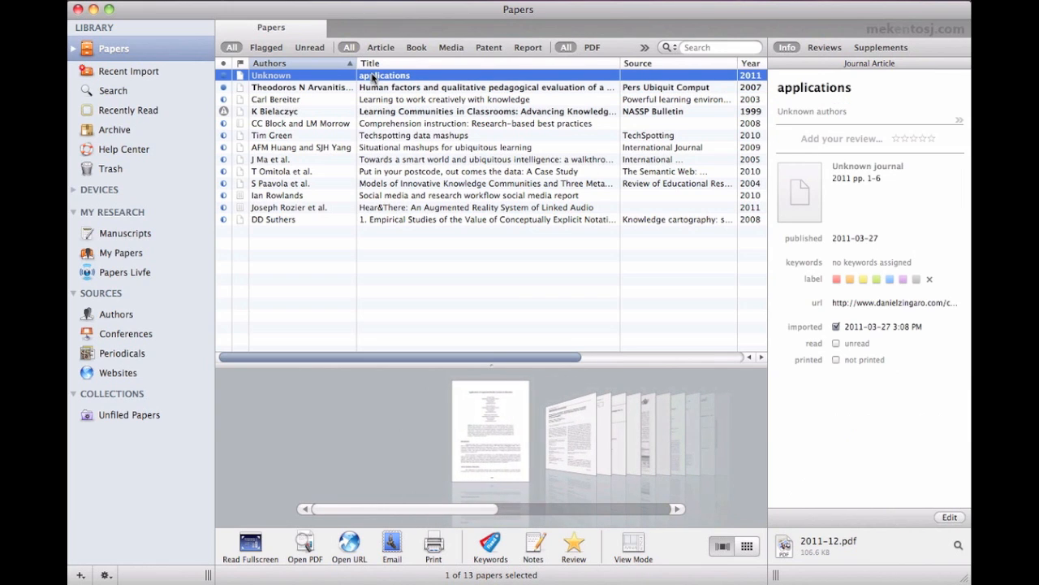
double_click(373, 75)
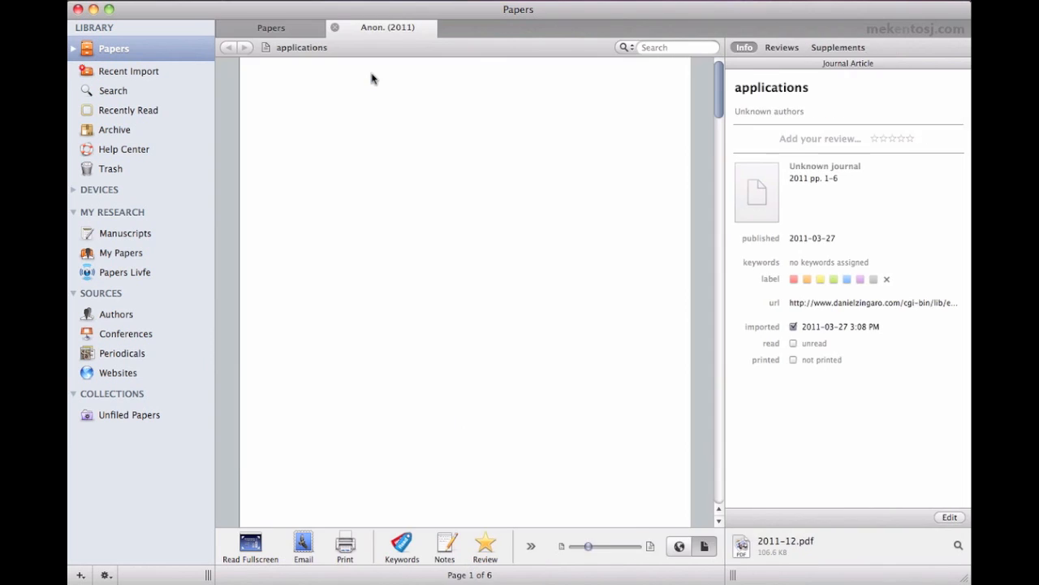
left_click_drag(611, 127, 334, 118)
key("super+c")
left_click(817, 87)
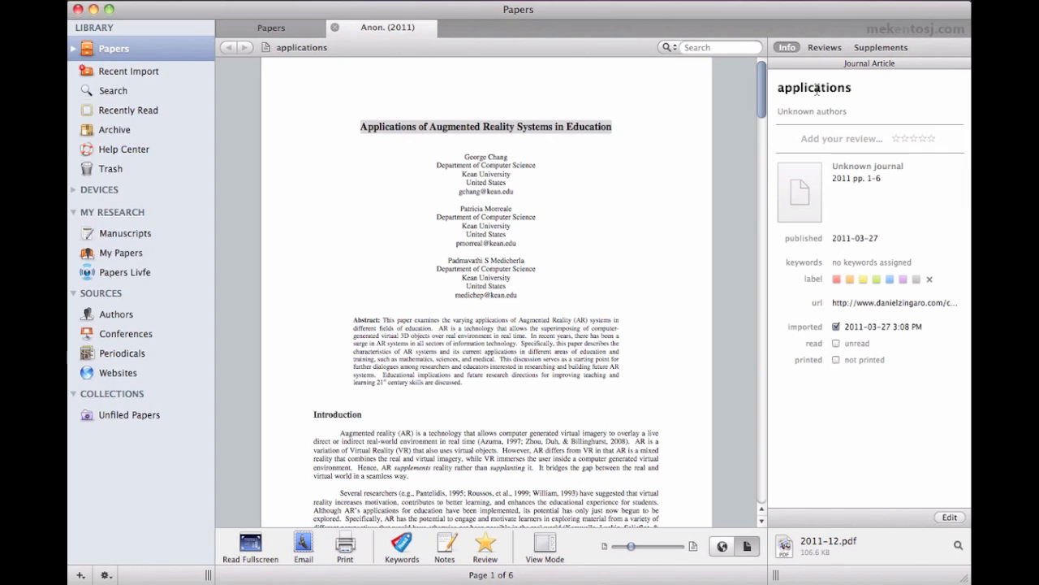
double_click(817, 88)
key("super+a")
key("super+v")
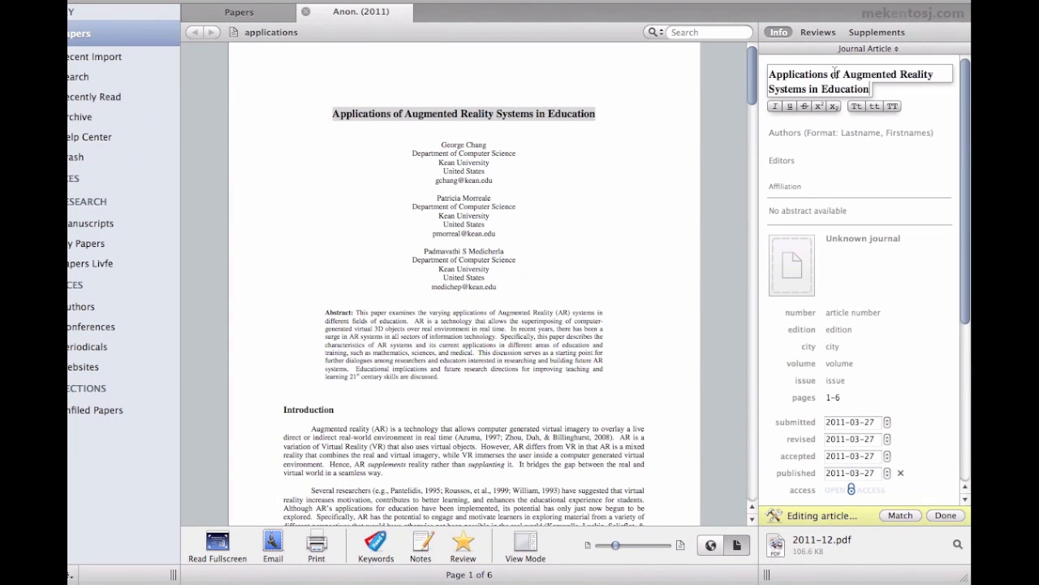
Step: Add the first author named in the PDF to the article record, in Lastname, Firstname format
left_click(830, 119)
left_click(799, 148)
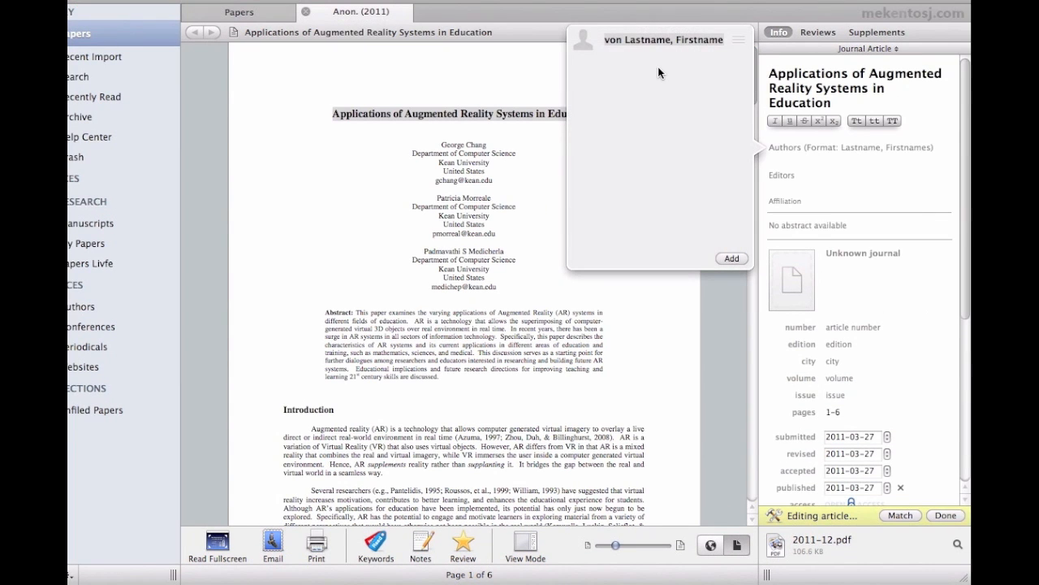
type("Chang, George")
key("Return")
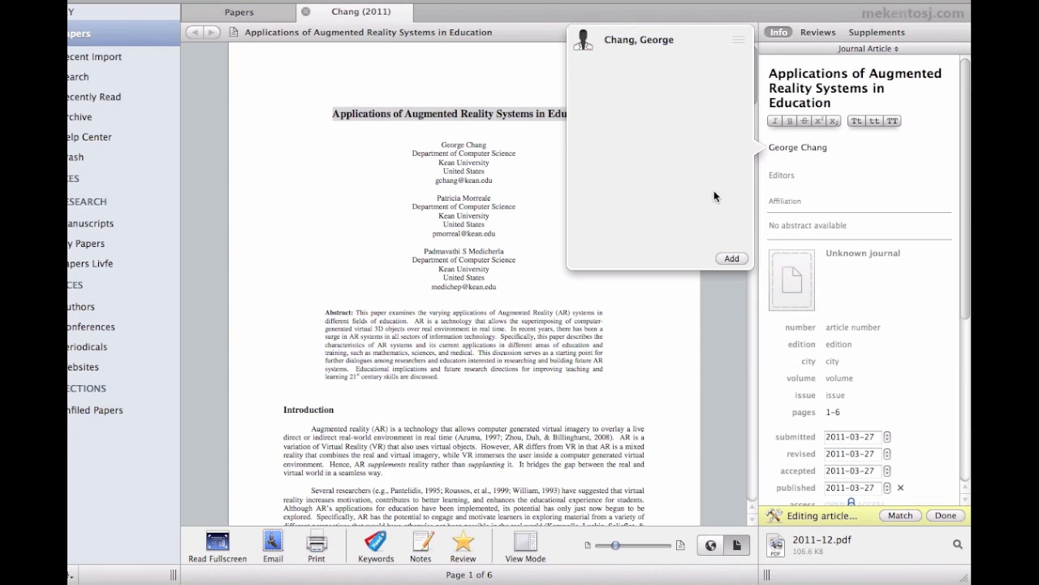
Step: Add the PDF's second and third authors to the article record in Lastname, Firstname format and finish editing
left_click(732, 258)
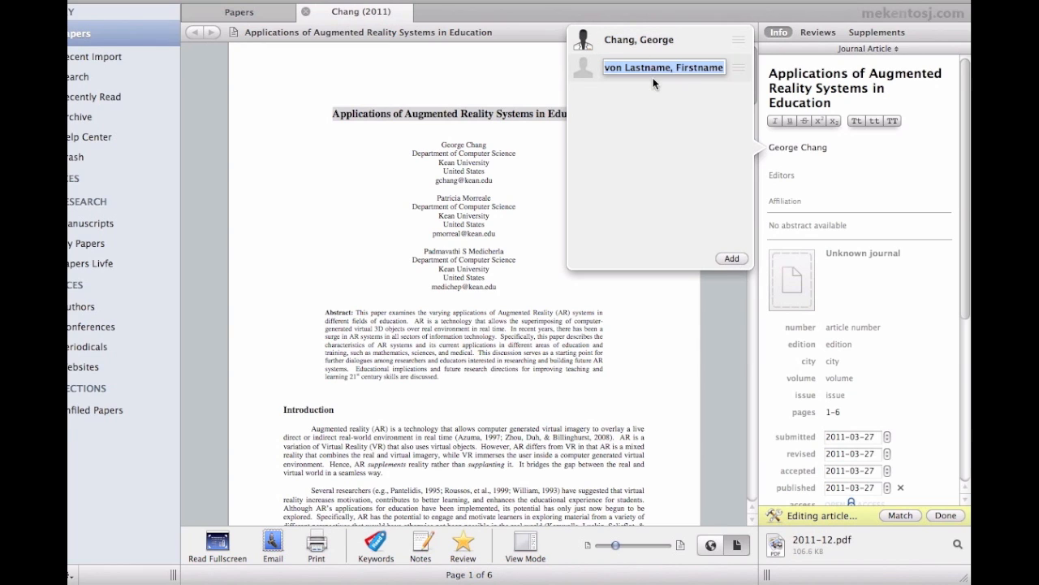
type("Morreale, Patricia")
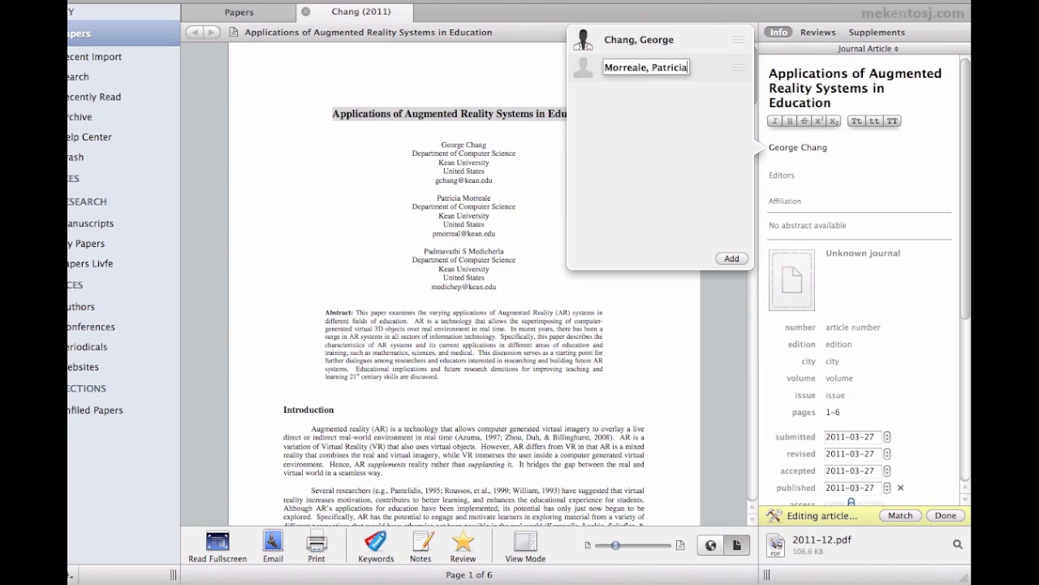
key("Return")
left_click(725, 258)
type("Medicherla, Padma")
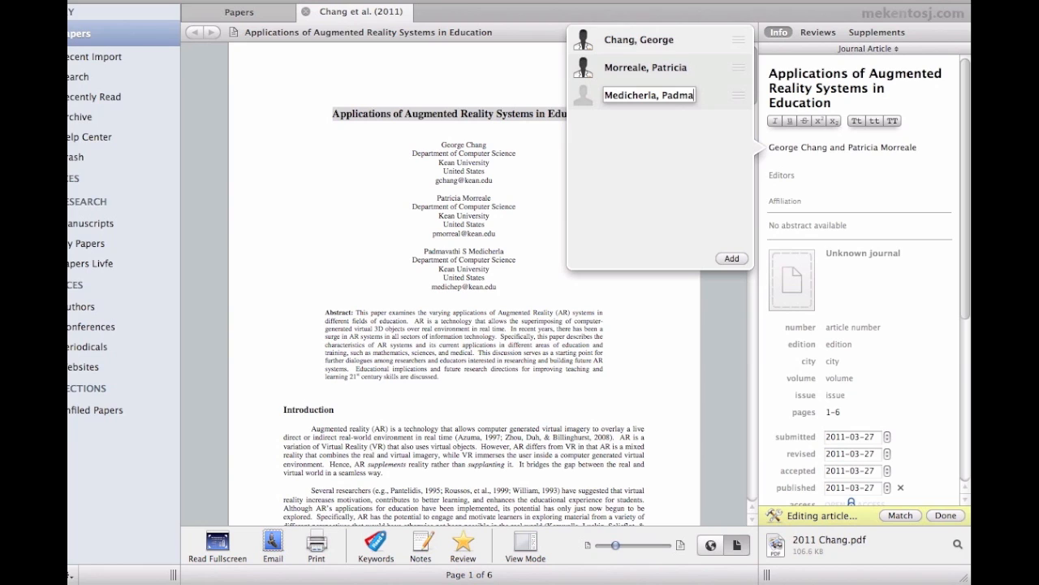
type("vathi S.")
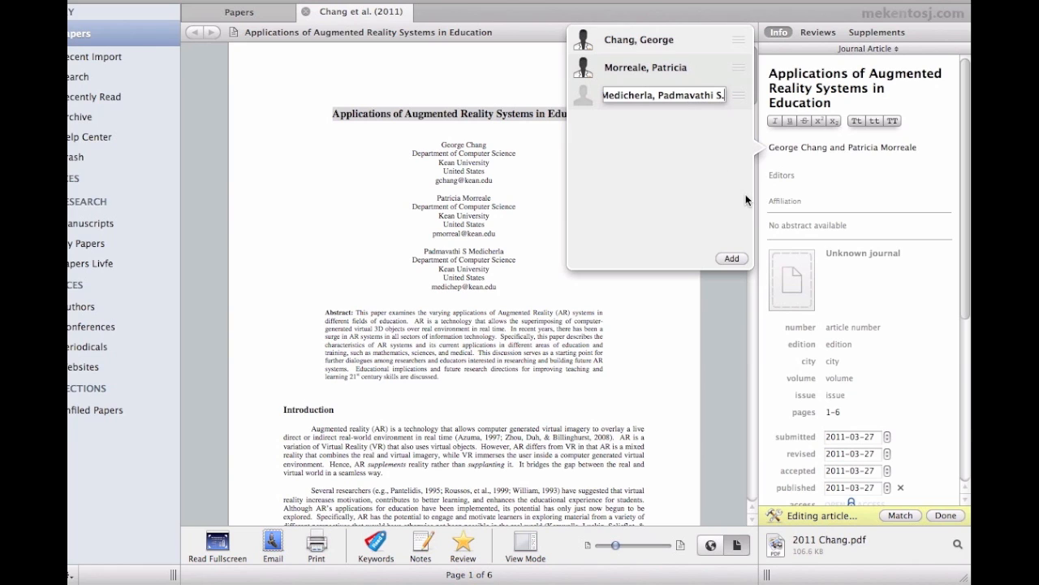
left_click(732, 259)
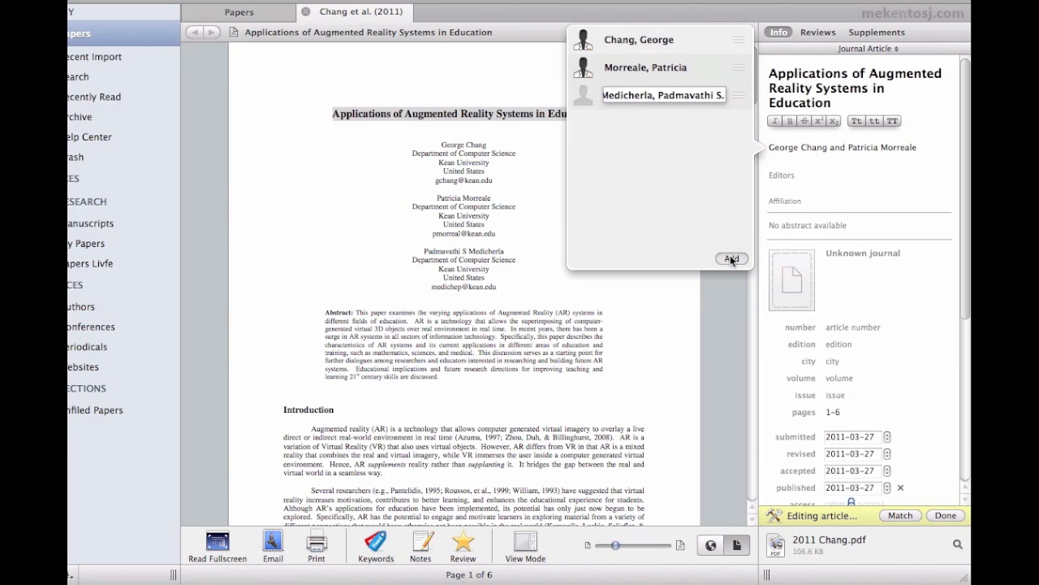
left_click(845, 206)
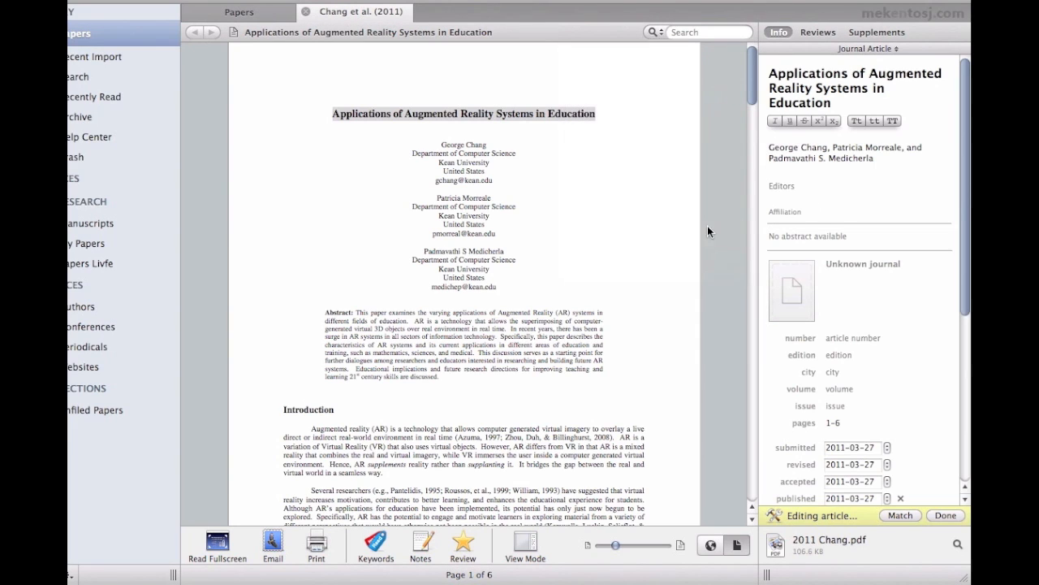
left_click(943, 516)
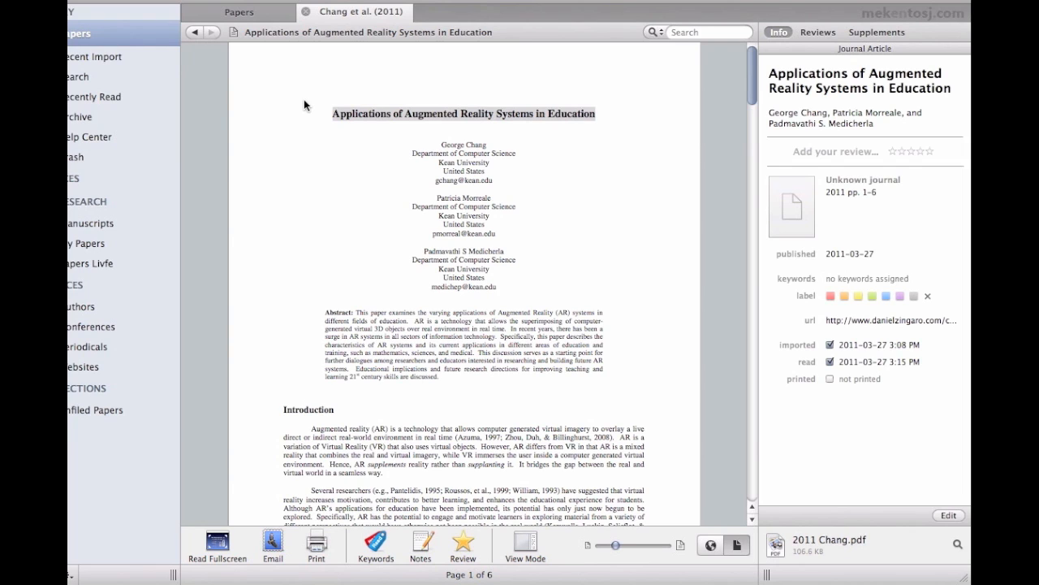
Step: Read the paper in fullscreen and highlight the AR definition, the researchers' citation and the purpose sentence in the Introduction
left_click(223, 538)
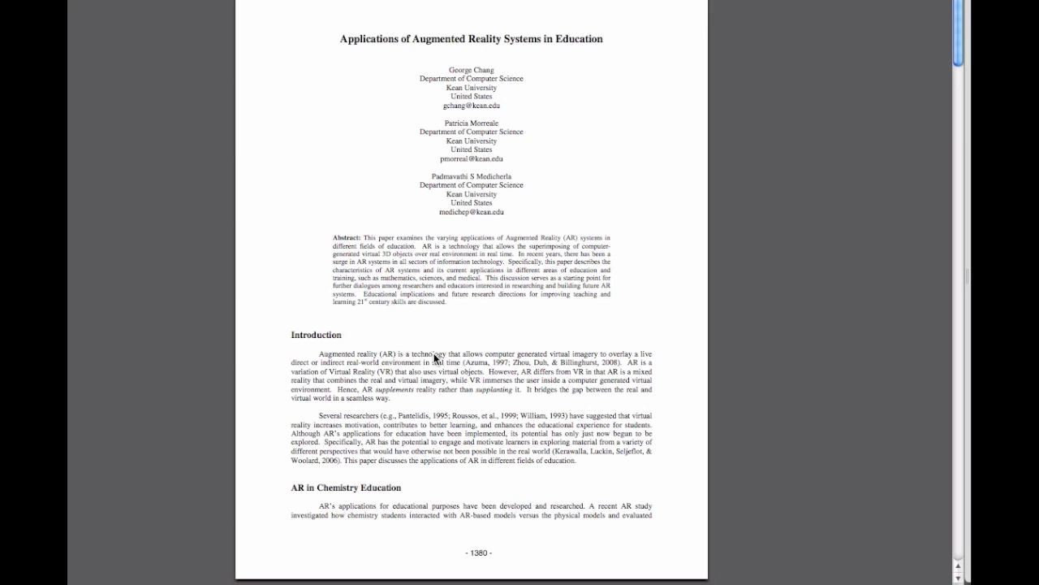
left_click_drag(411, 351, 624, 365)
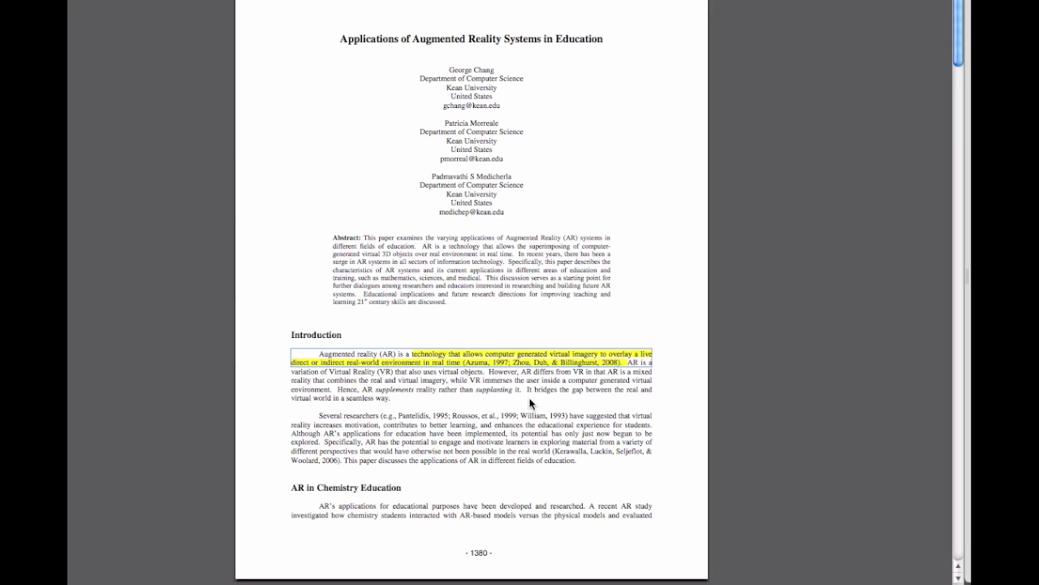
left_click_drag(379, 416, 568, 415)
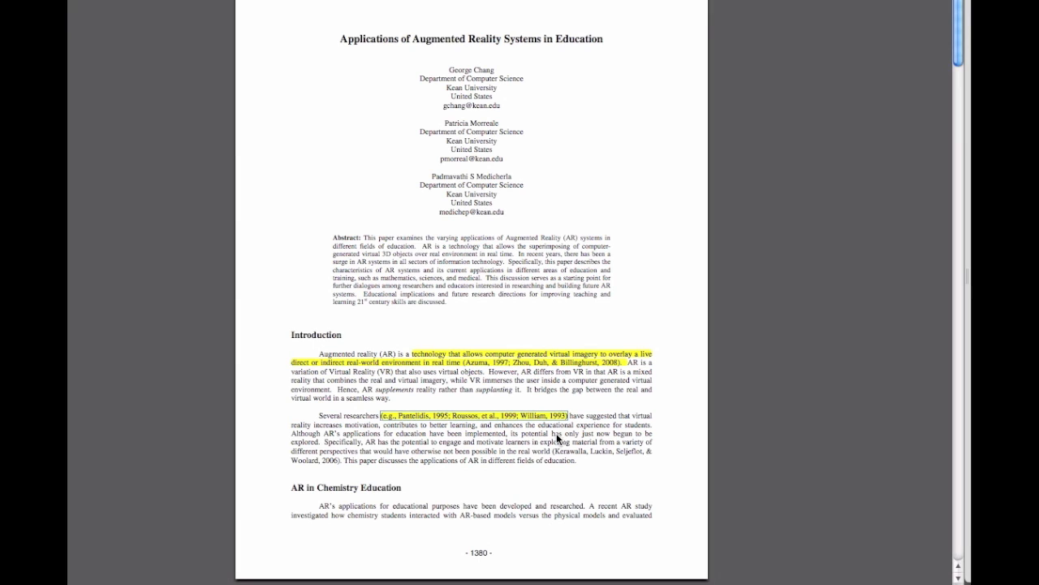
left_click_drag(346, 460, 573, 467)
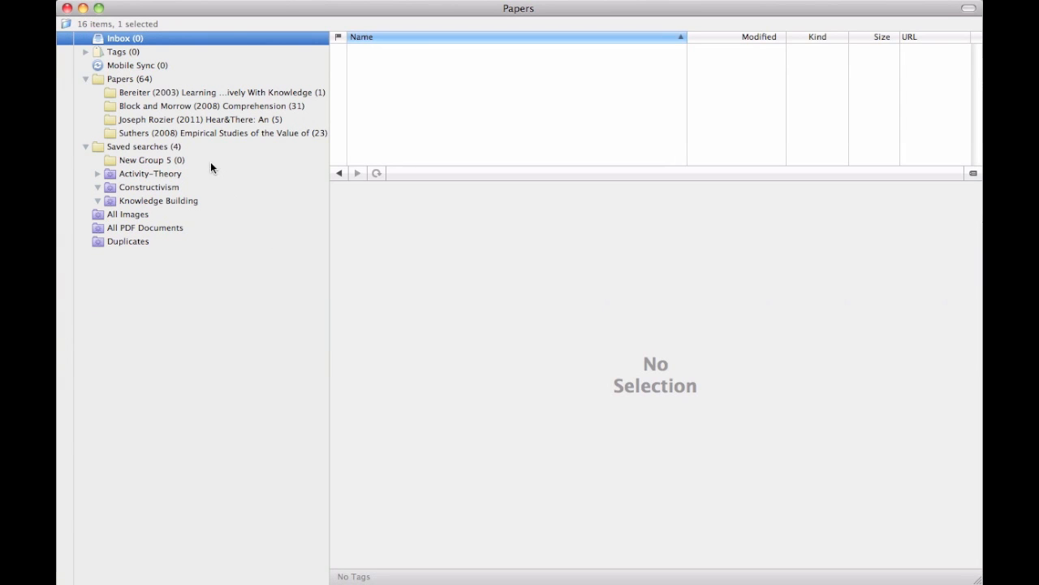
Step: In the 2008 "Empirical Studies of the Value of" folder, tag the note starting "In particular, shared external representations" with Activity-Theory
left_click(189, 133)
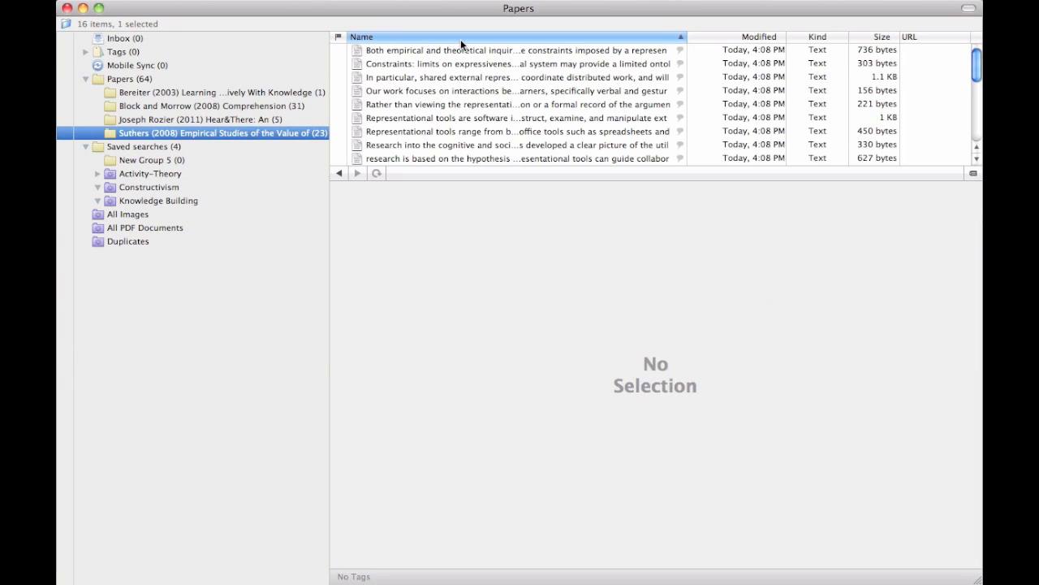
left_click(419, 50)
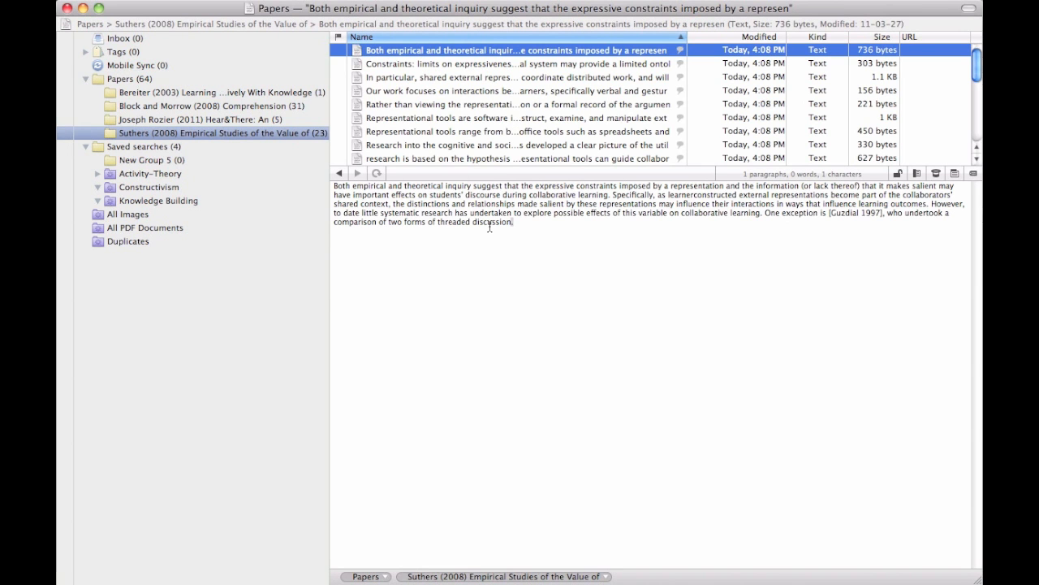
left_click(475, 68)
left_click(477, 77)
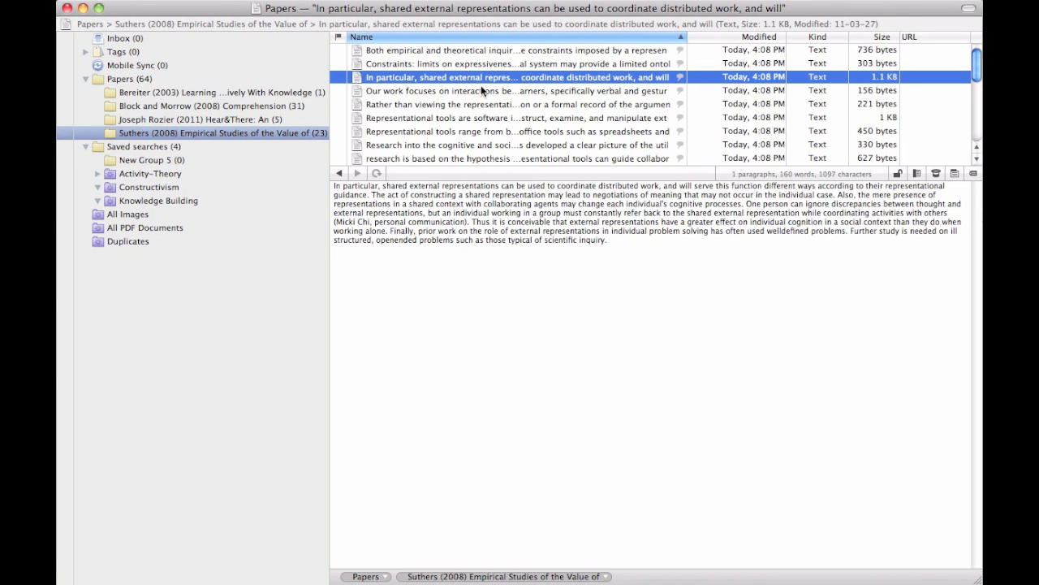
left_click(639, 575)
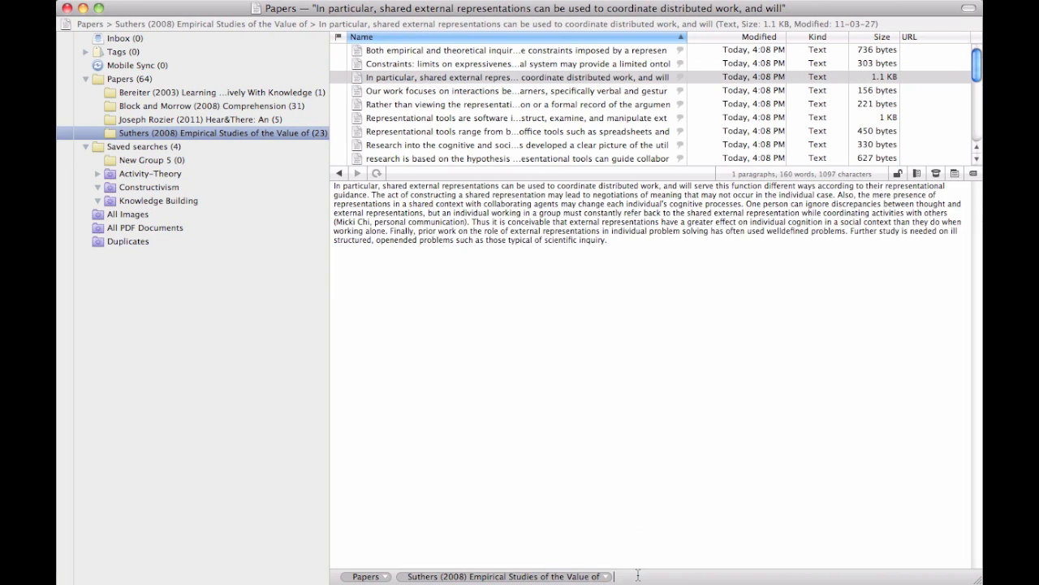
type("Act")
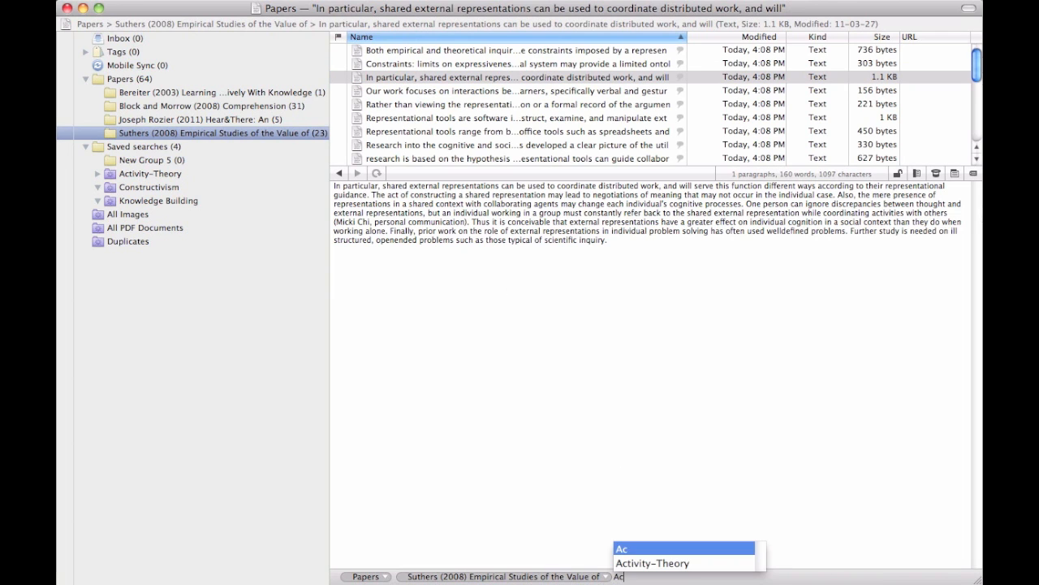
key("Down")
key("Return")
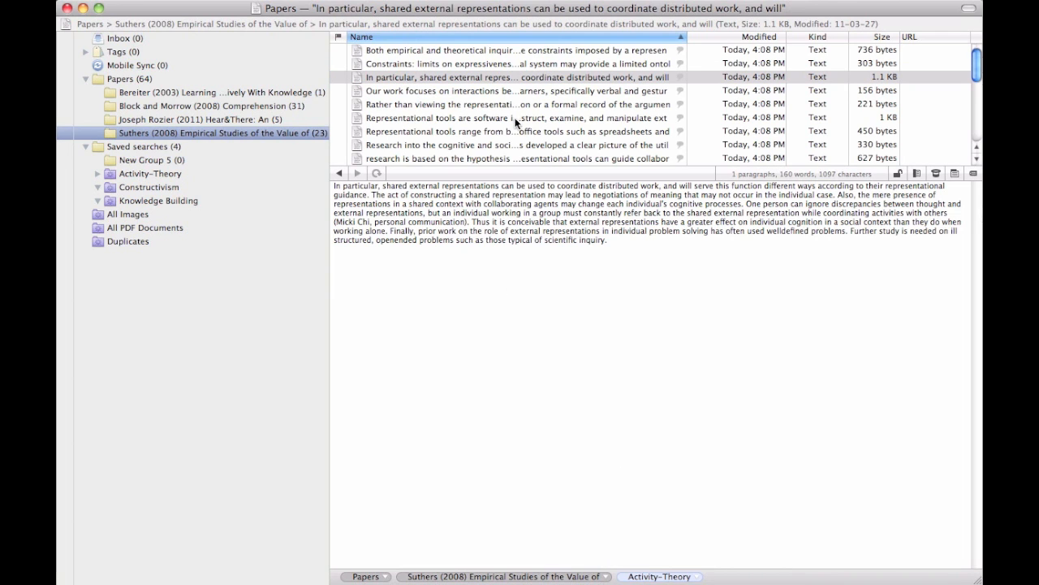
Step: Tag the note starting "Representational tools are software interfaces" with KB
left_click(511, 106)
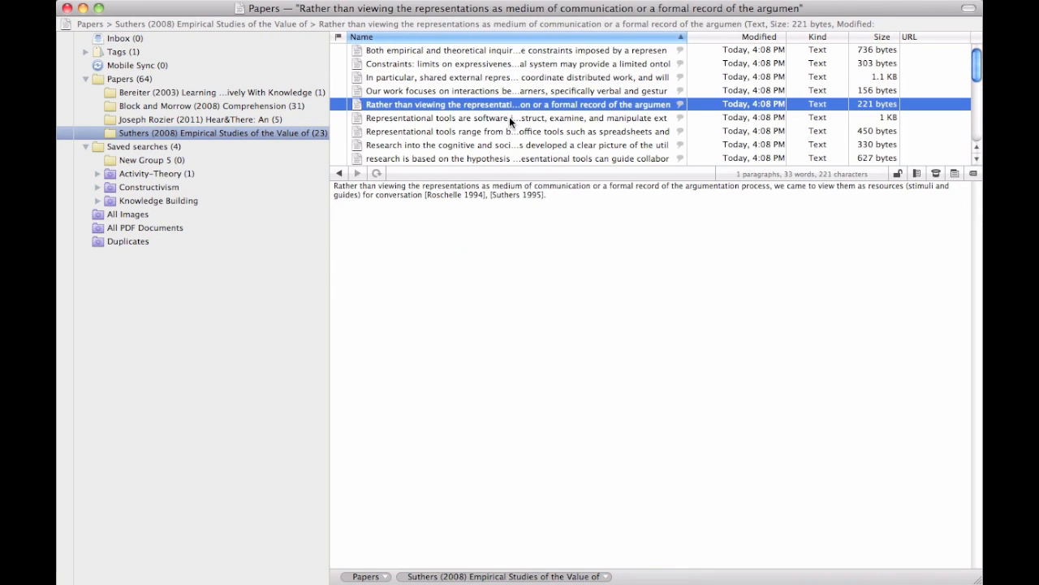
left_click(508, 115)
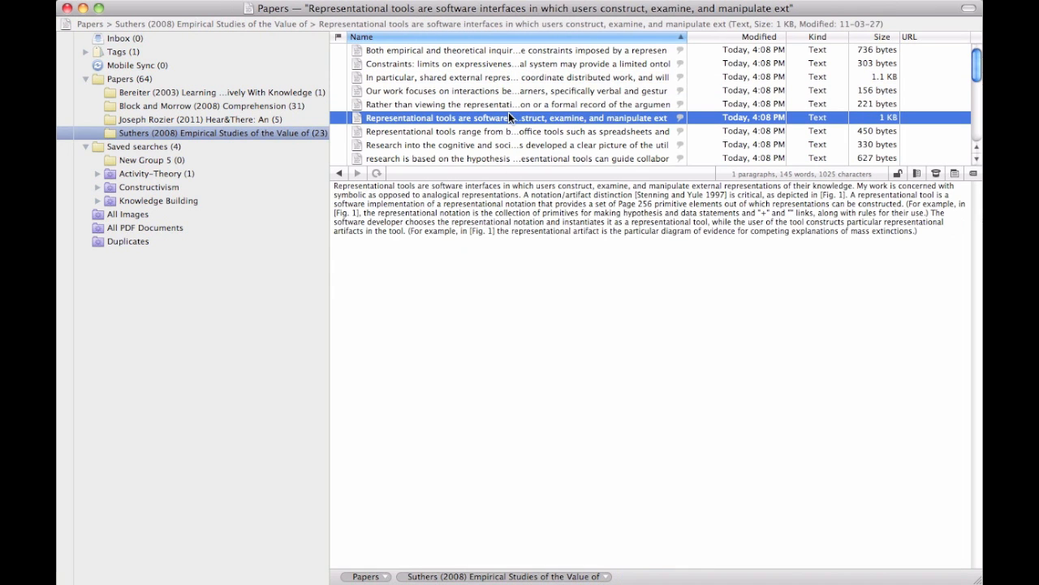
left_click(651, 579)
type("Know")
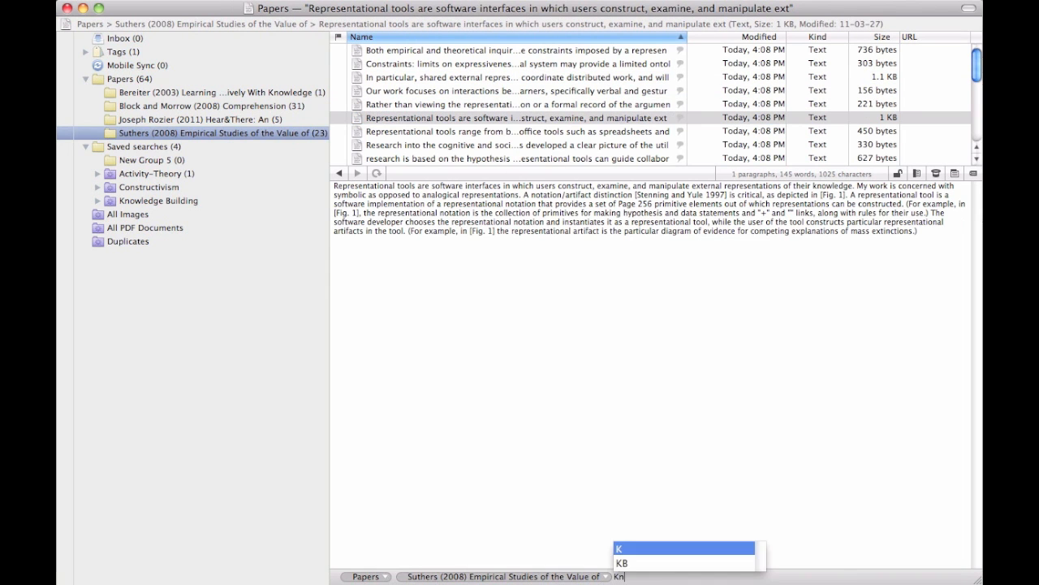
key("BackSpace")
key("BackSpace")
key("BackSpace")
type("B")
key("Return")
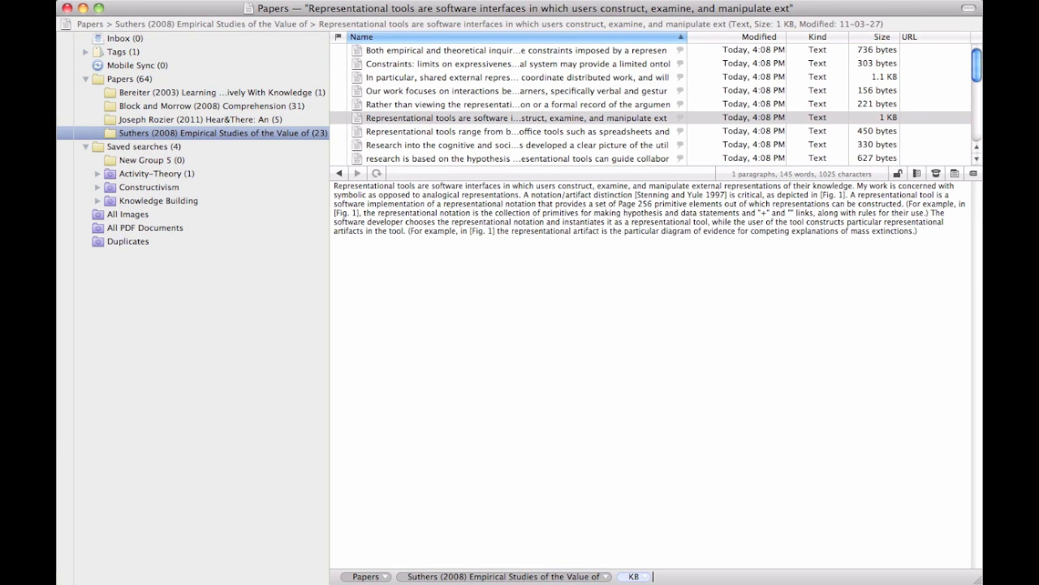
Step: Tag the note starting "Research into the cognitive and social aspects of learning" with KB
left_click(497, 131)
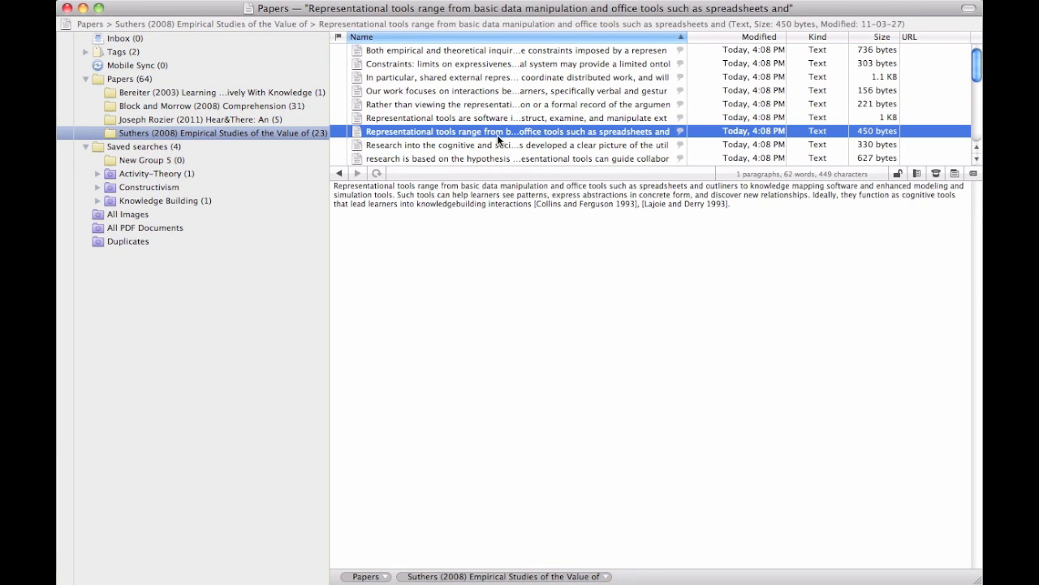
left_click(497, 139)
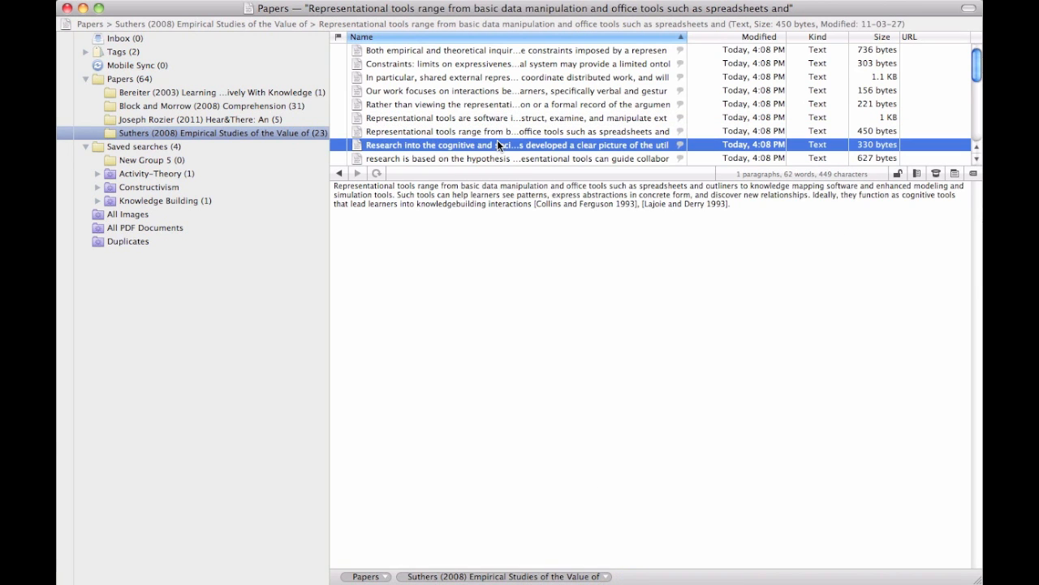
left_click(633, 576)
type("KB")
key("Return")
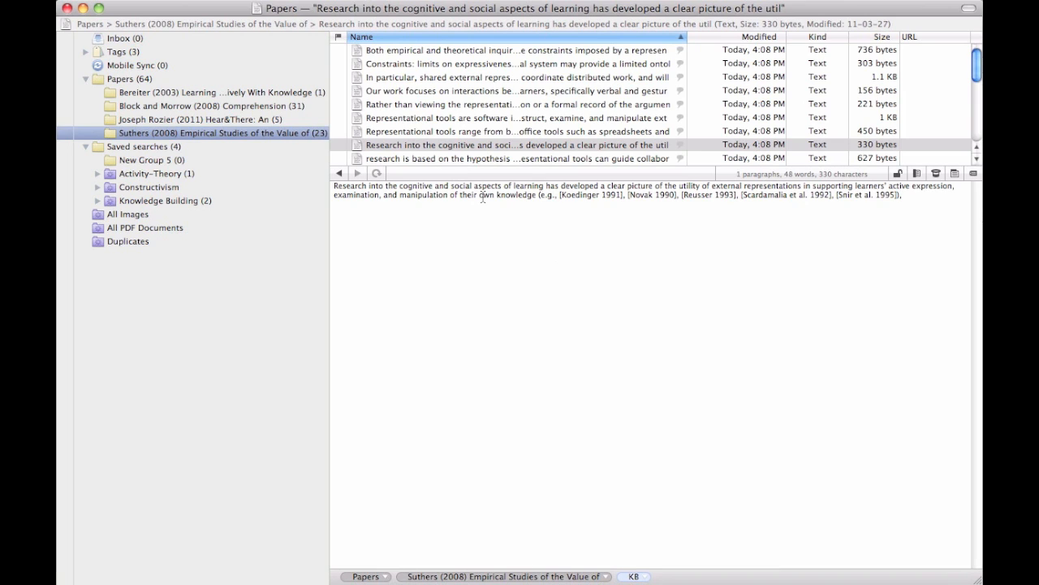
Step: View the notes collected in the Activity-Theory and Knowledge Building saved searches
left_click(160, 173)
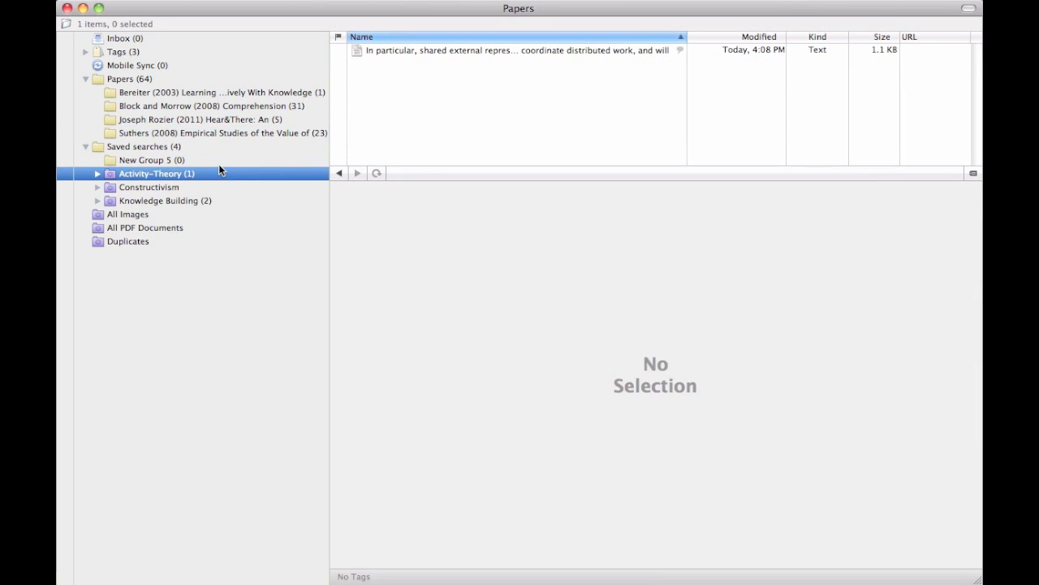
left_click(165, 202)
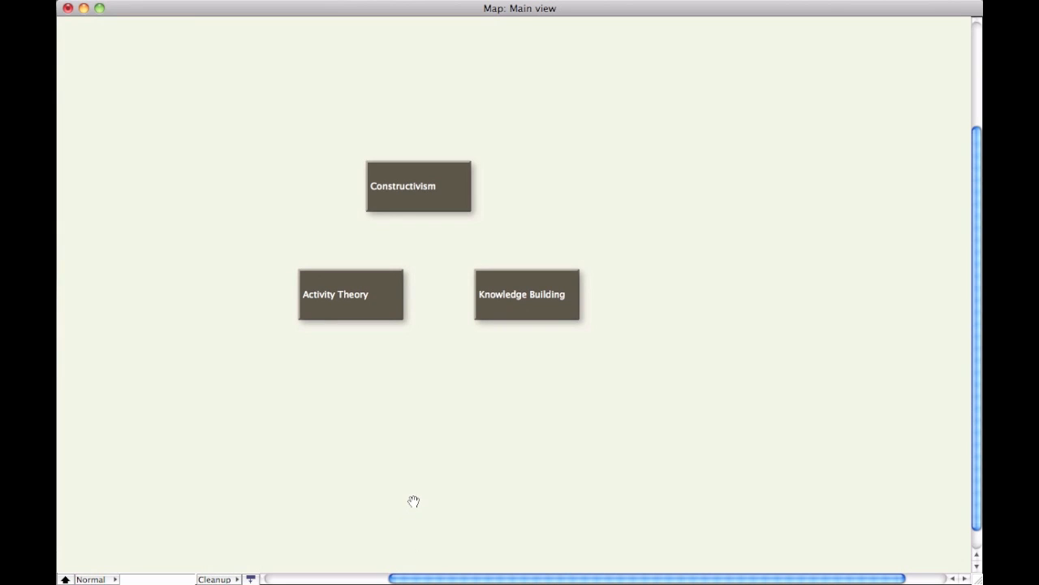
Step: Open the Knowledge Building note from the Tinderbox map's main view to show the papers it contains
left_click(523, 294)
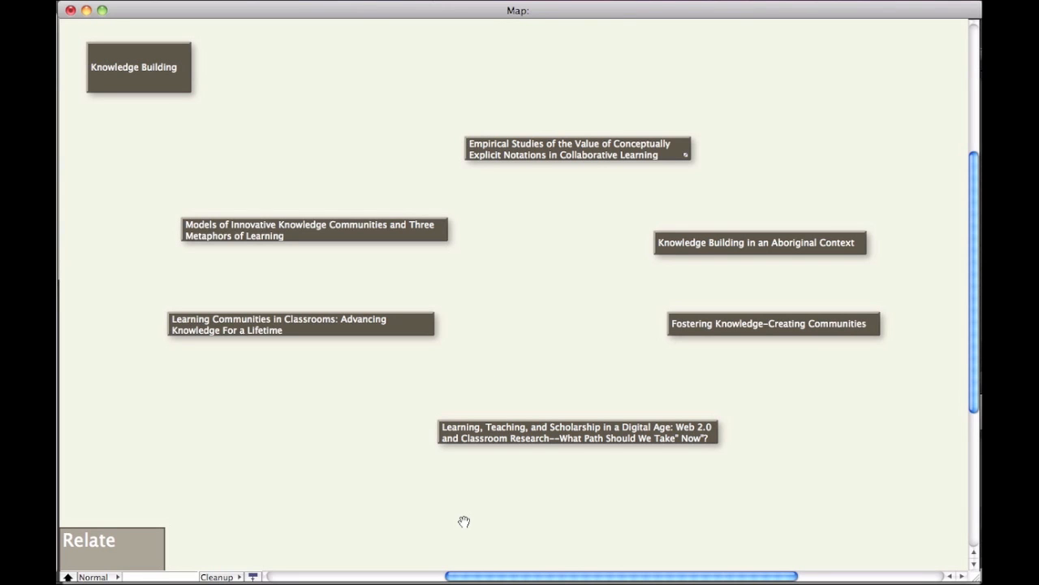